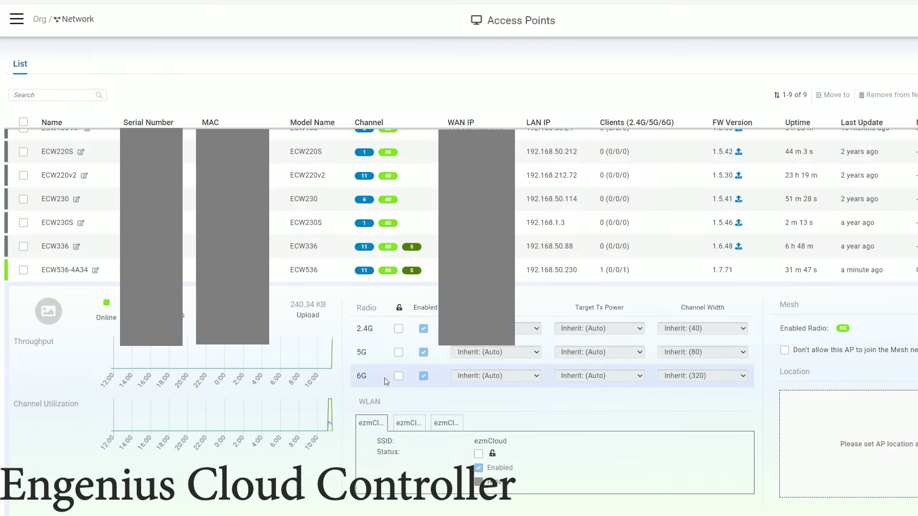
# Step: Collapse the ECW536 access point's details and open the Access Point SSID list
pyautogui.click(413, 272)
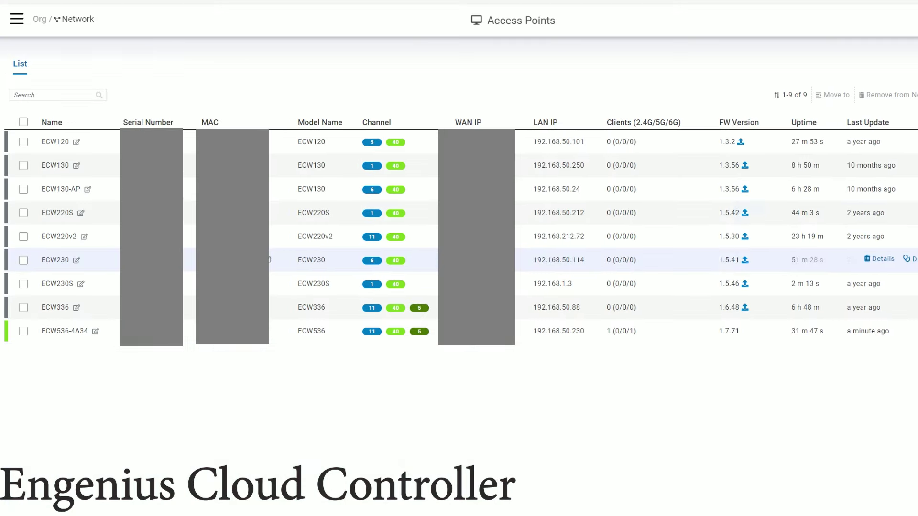
pyautogui.click(16, 19)
pyautogui.scroll(-5, 61, 192)
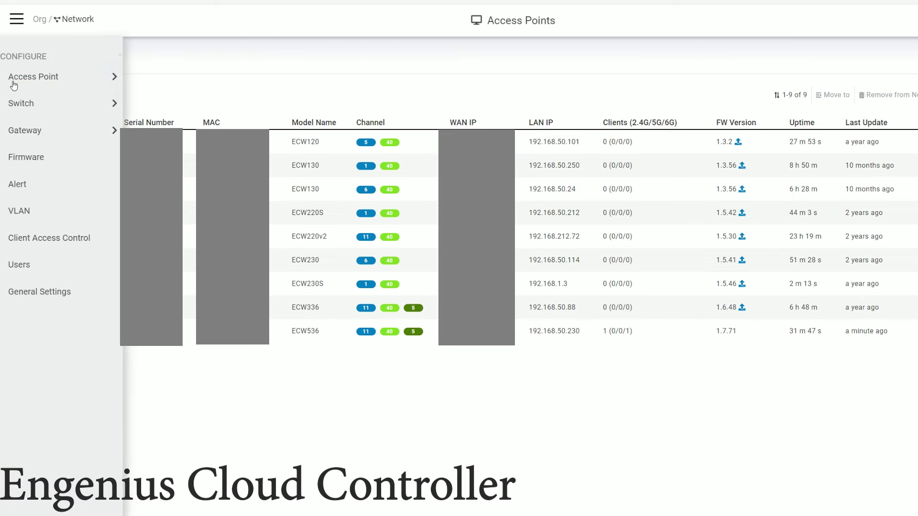
pyautogui.click(12, 84)
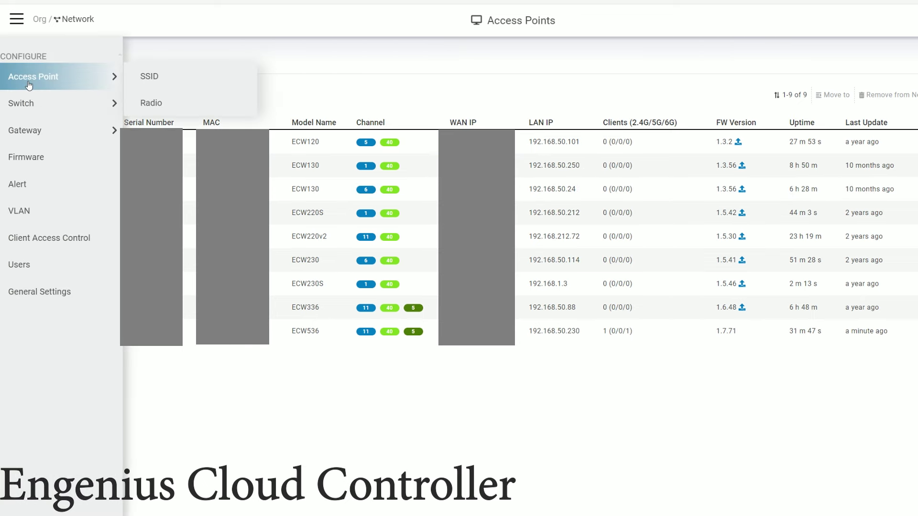
pyautogui.click(148, 82)
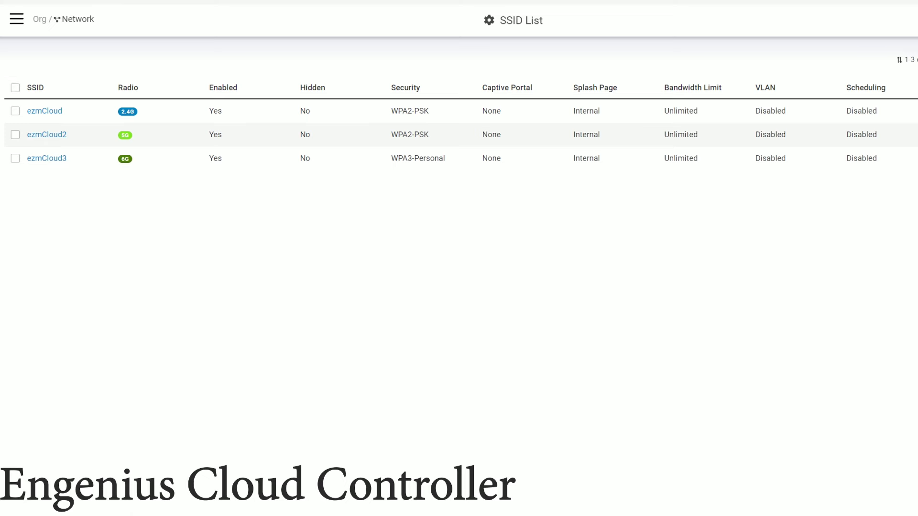
# Step: Open the Access Point radio settings and show the 6 GHz channels (channel 37, 320 width)
pyautogui.click(17, 18)
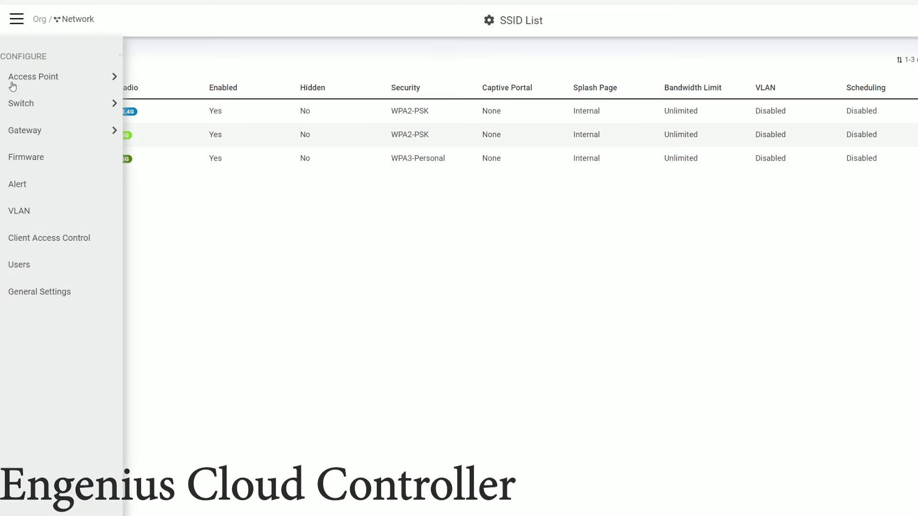
pyautogui.click(14, 77)
pyautogui.click(149, 102)
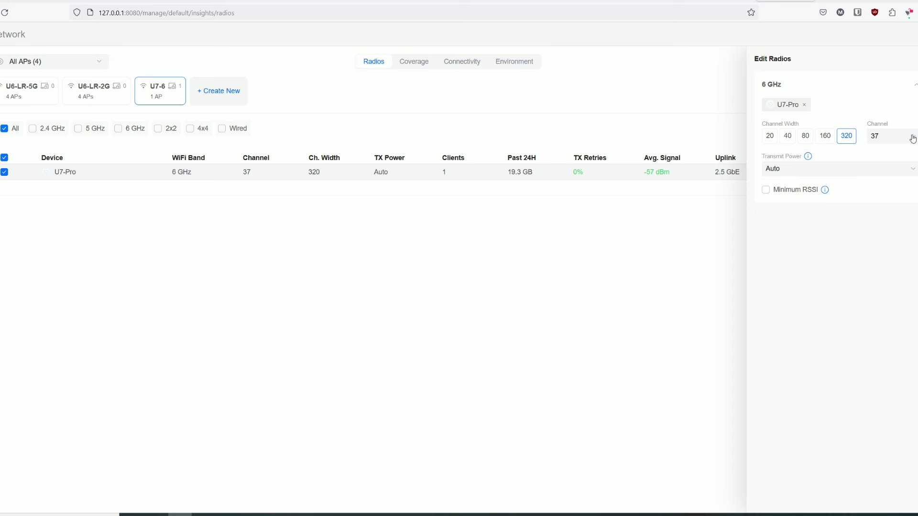
pyautogui.click(894, 137)
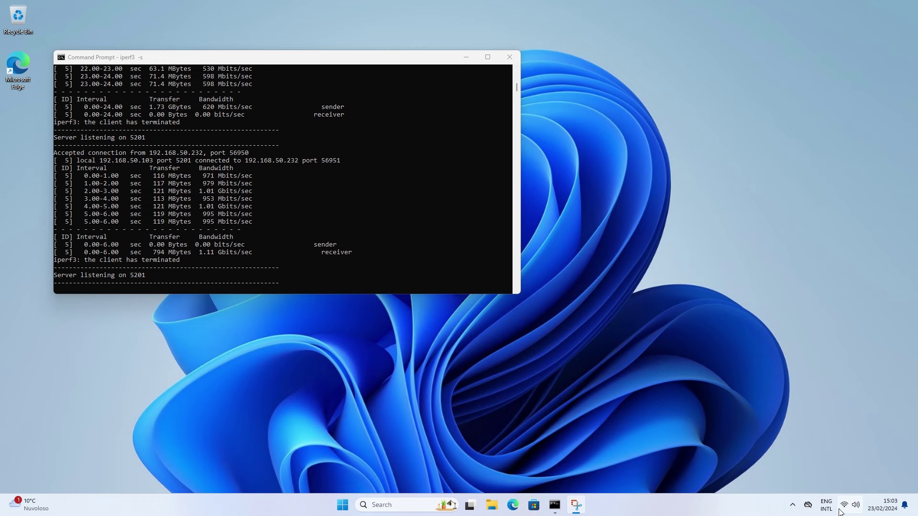
# Step: Check the ezmCloud3 properties showing Wi-Fi 7 on 6 GHz channel 37, then return to iperf3
pyautogui.click(844, 506)
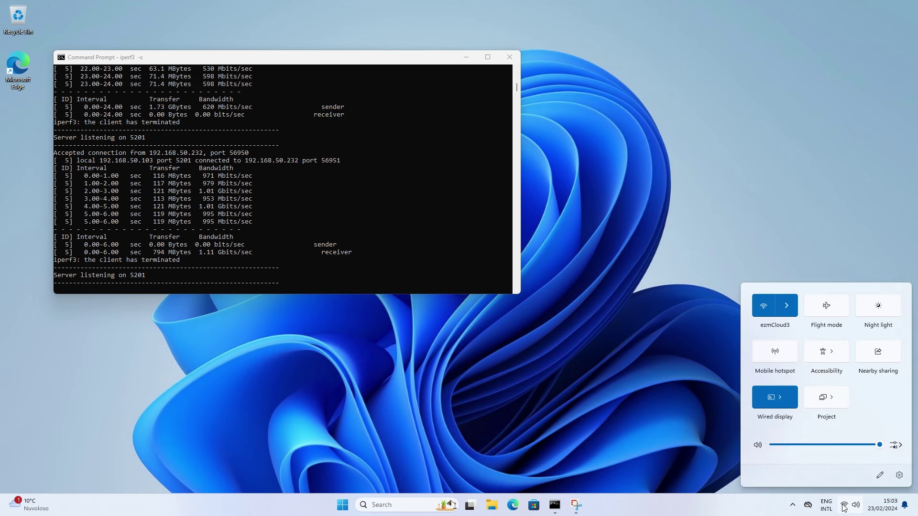
pyautogui.click(786, 304)
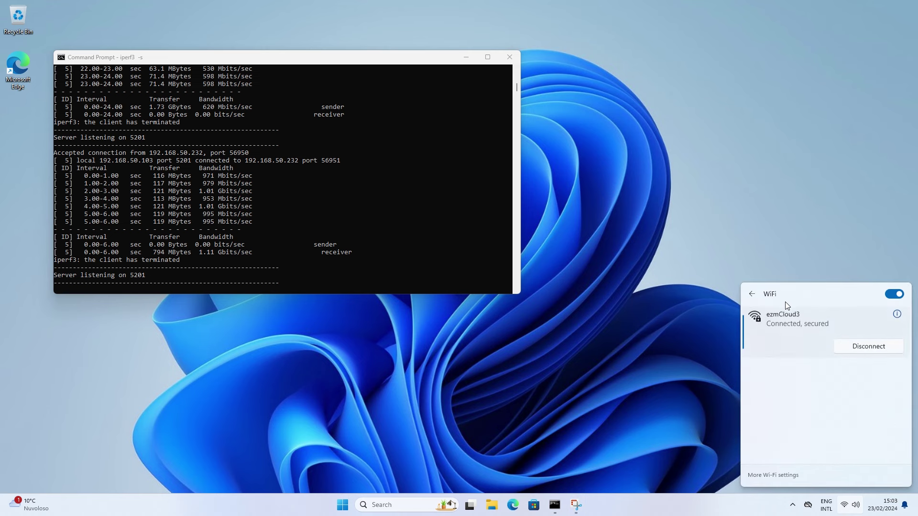
pyautogui.click(896, 315)
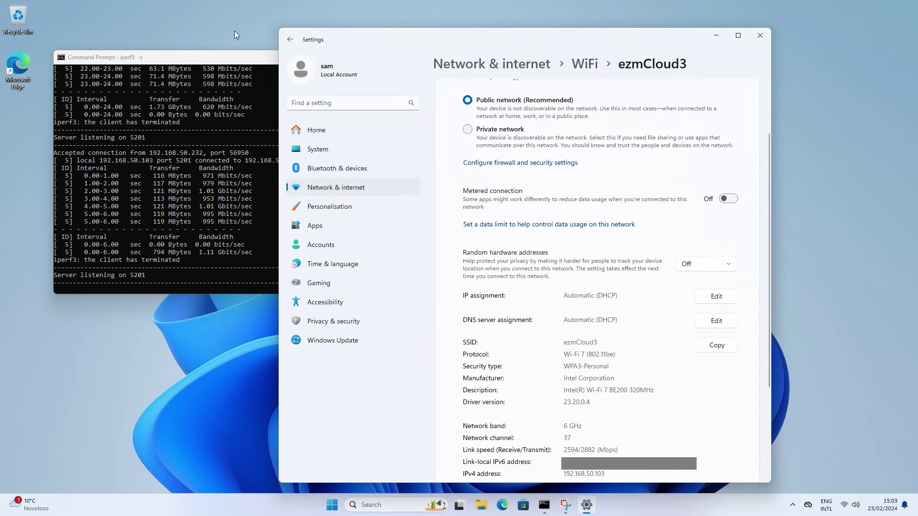
pyautogui.scroll(-3, 564, 300)
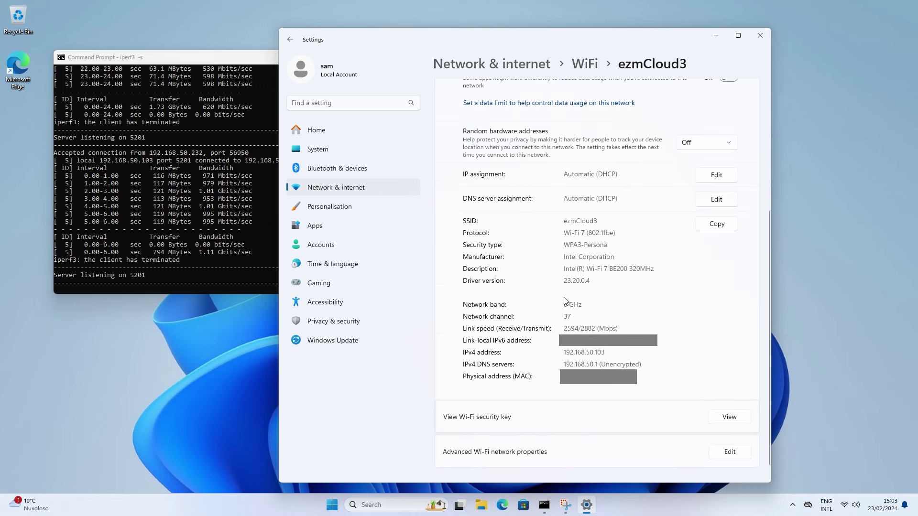
pyautogui.click(192, 66)
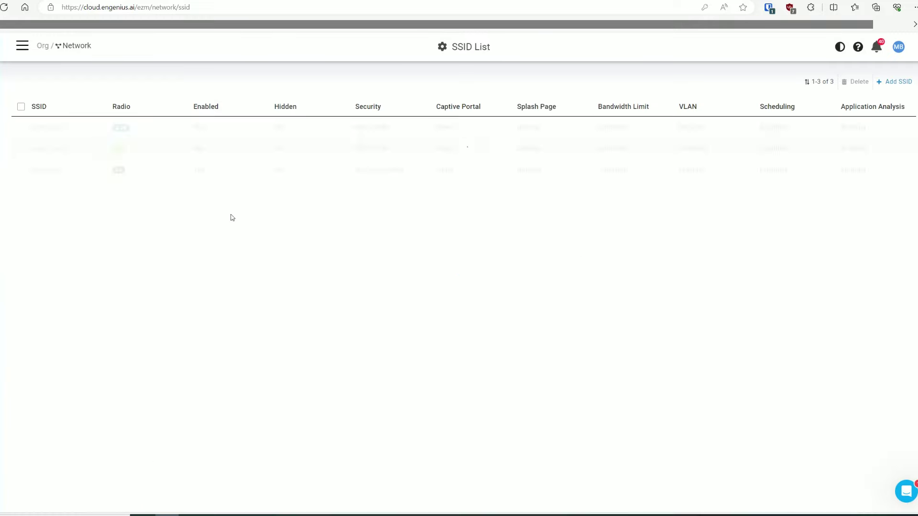
# Step: Apply the ezmCloud3 SSID settings, then scroll through the ezmCloud2 SSID configuration
pyautogui.click(86, 170)
pyautogui.scroll(-6, 156, 252)
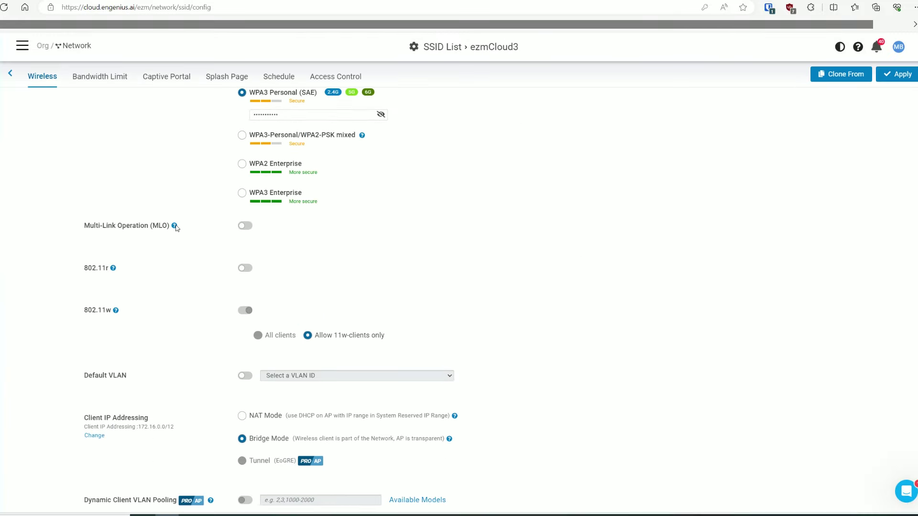
pyautogui.click(57, 148)
pyautogui.scroll(-5, 193, 220)
pyautogui.scroll(-2, 193, 221)
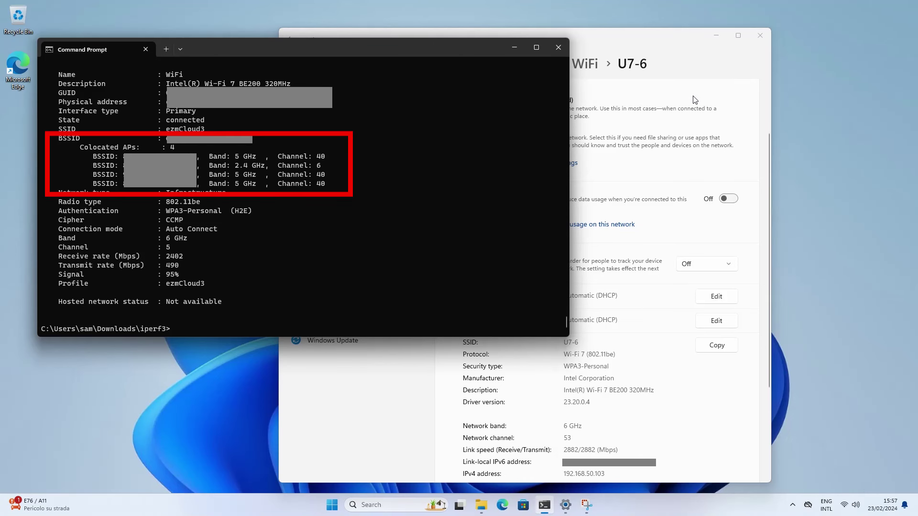
# Step: Close the Settings window behind Command Prompt and bring up the quick network settings
pyautogui.click(768, 34)
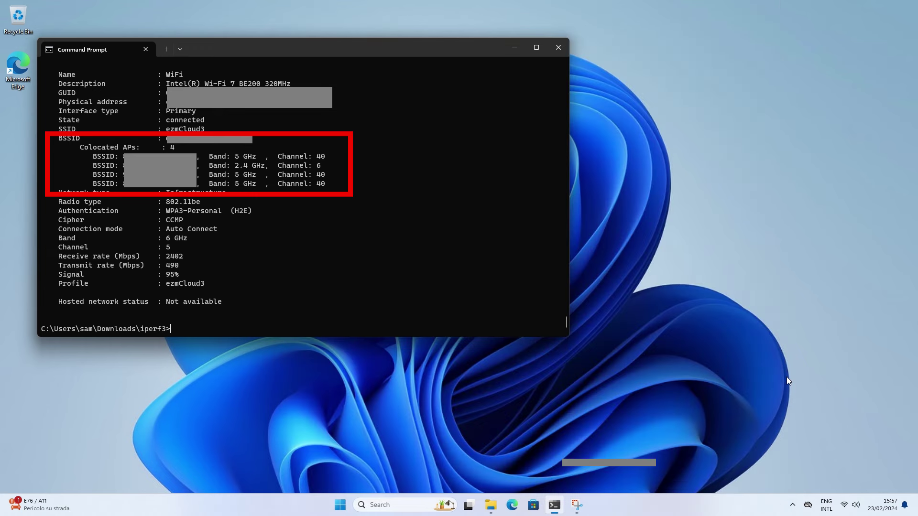
pyautogui.click(845, 508)
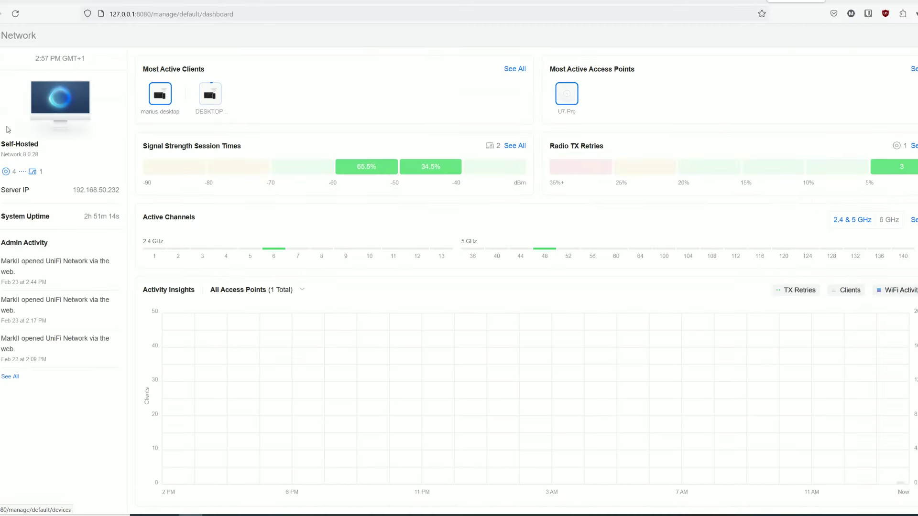
# Step: Edit the U7-Pro 6 GHz radio and list its channels (channel 37, 320 MHz)
pyautogui.click(162, 217)
pyautogui.click(229, 173)
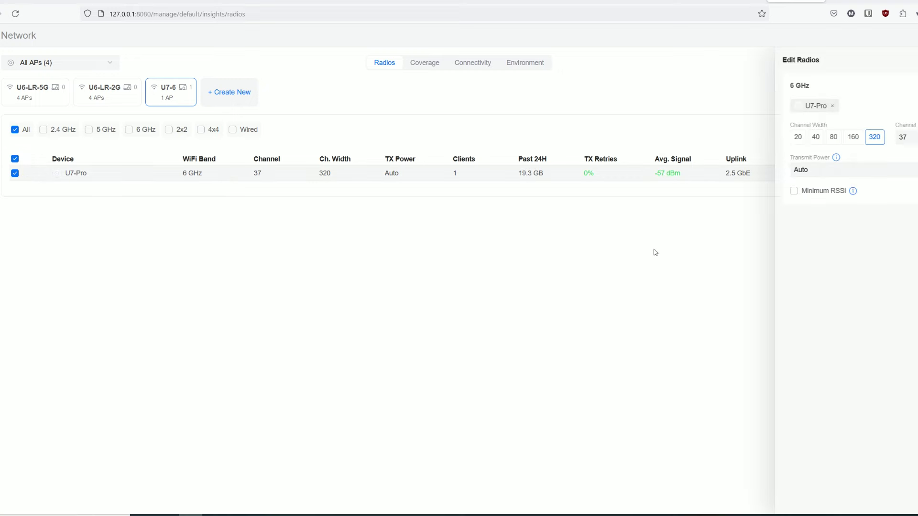
pyautogui.click(903, 139)
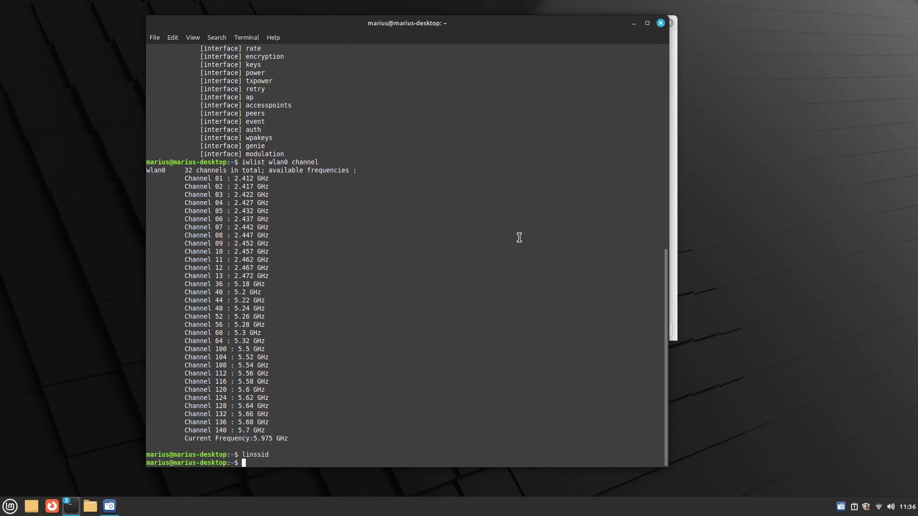
# Step: Scan nearby networks with sudo linssid, inspect the ezmCloud3 entry, then close the scanner
pyautogui.write('sudo linssid')
pyautogui.press('Return')
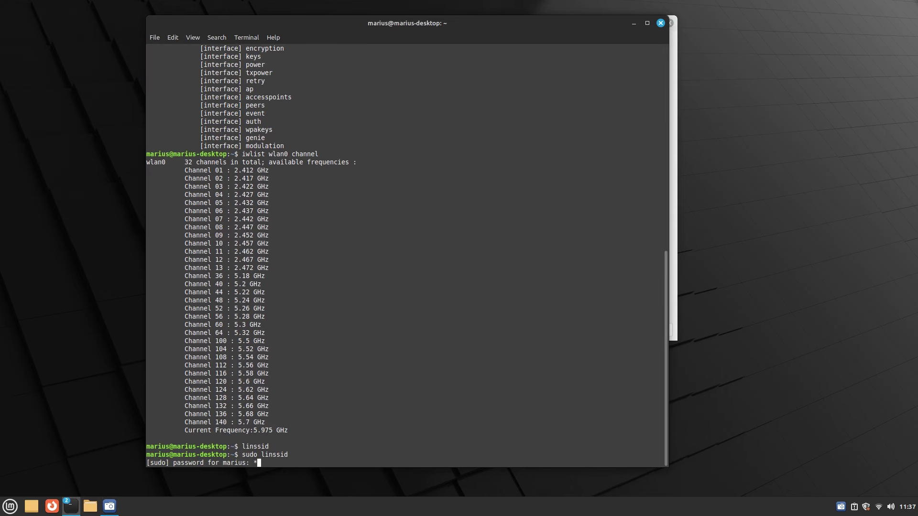
pyautogui.press('Return')
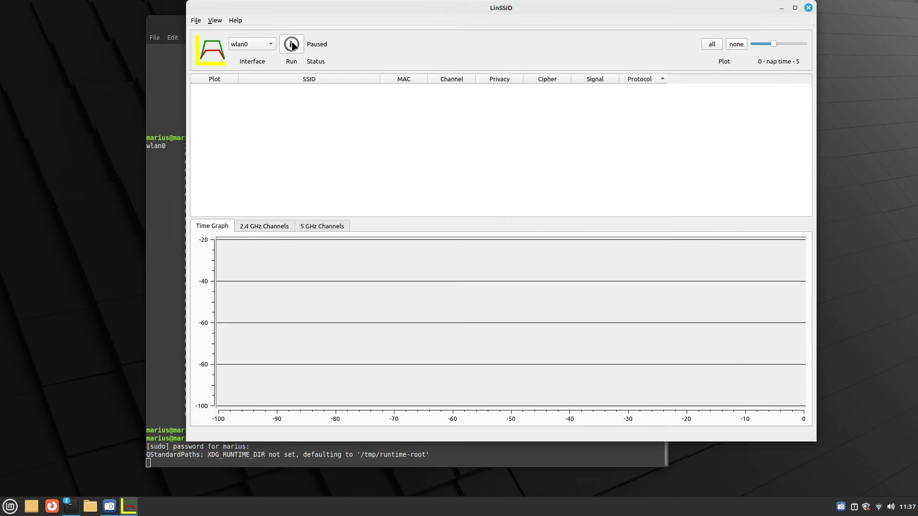
pyautogui.click(292, 44)
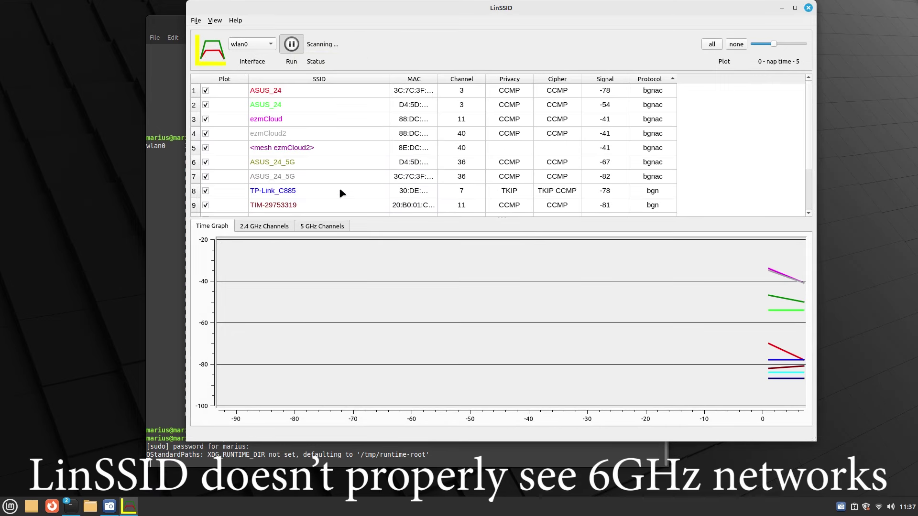
pyautogui.scroll(-2, 342, 193)
pyautogui.click(344, 209)
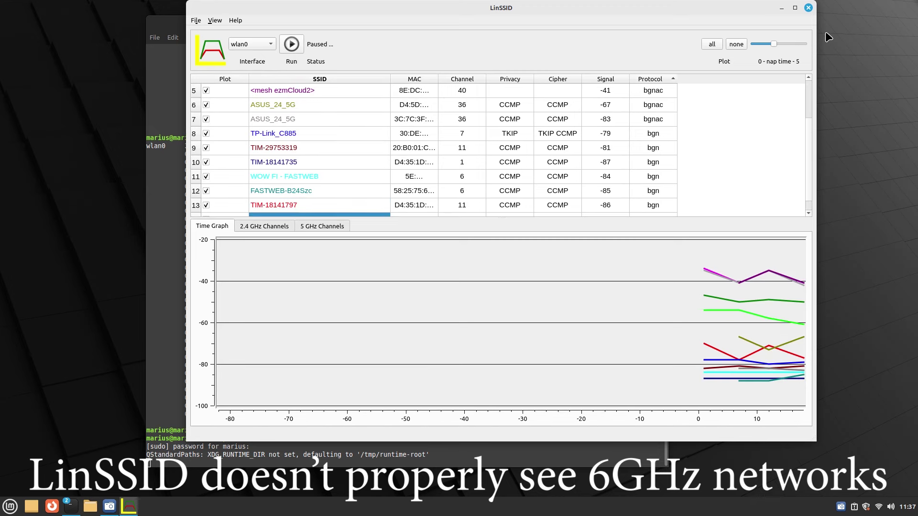
pyautogui.click(809, 8)
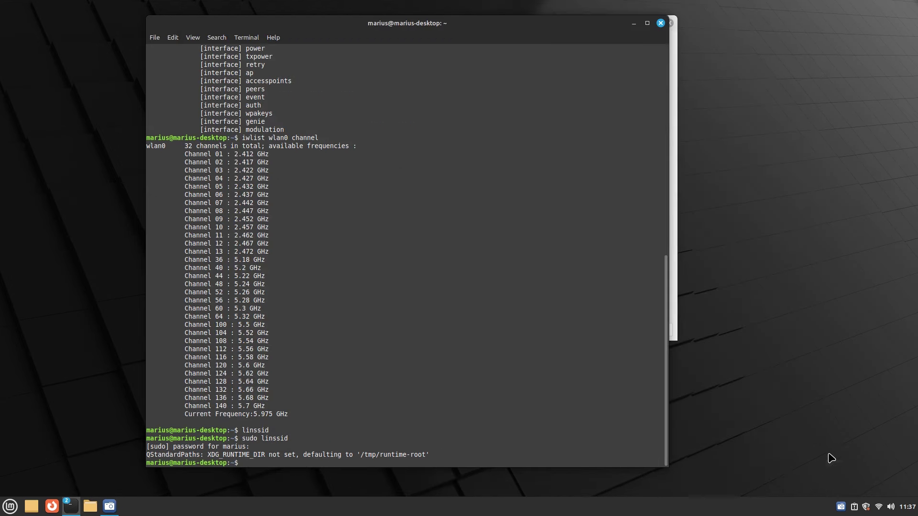
pyautogui.click(878, 506)
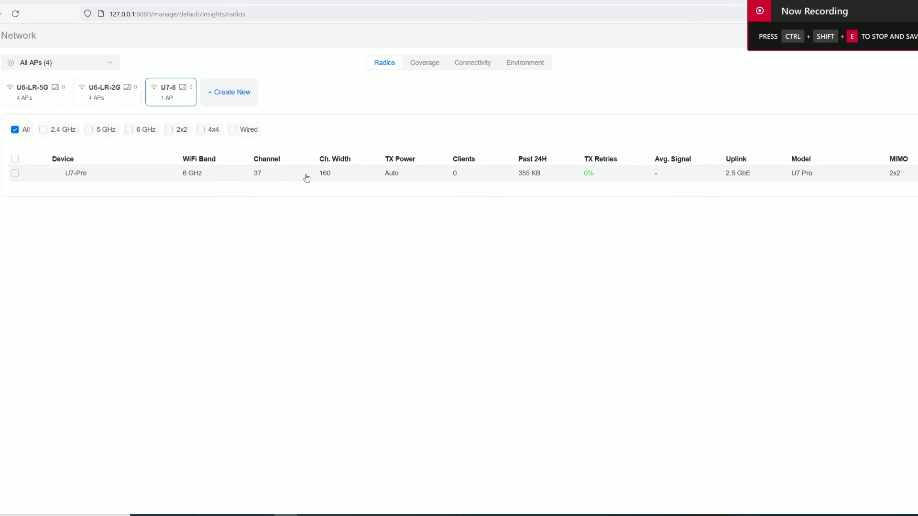
pyautogui.doubleClick(324, 175)
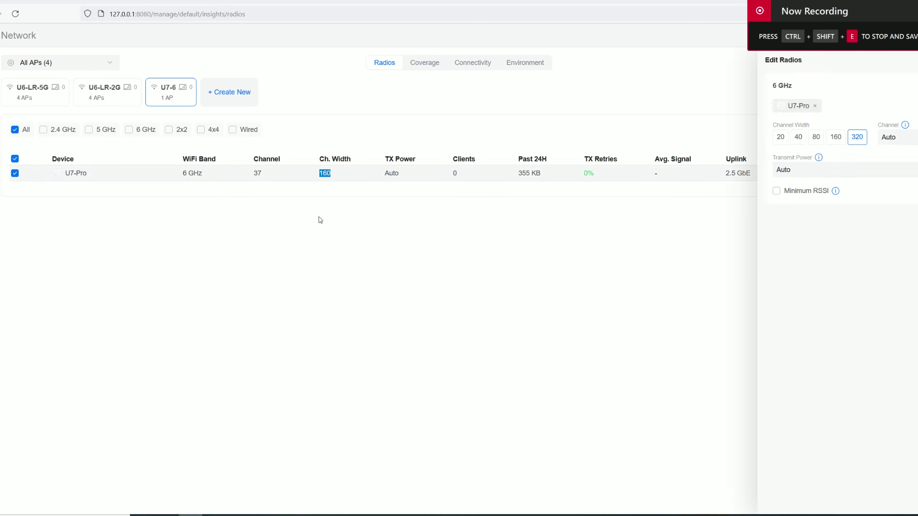
pyautogui.click(858, 139)
pyautogui.click(858, 140)
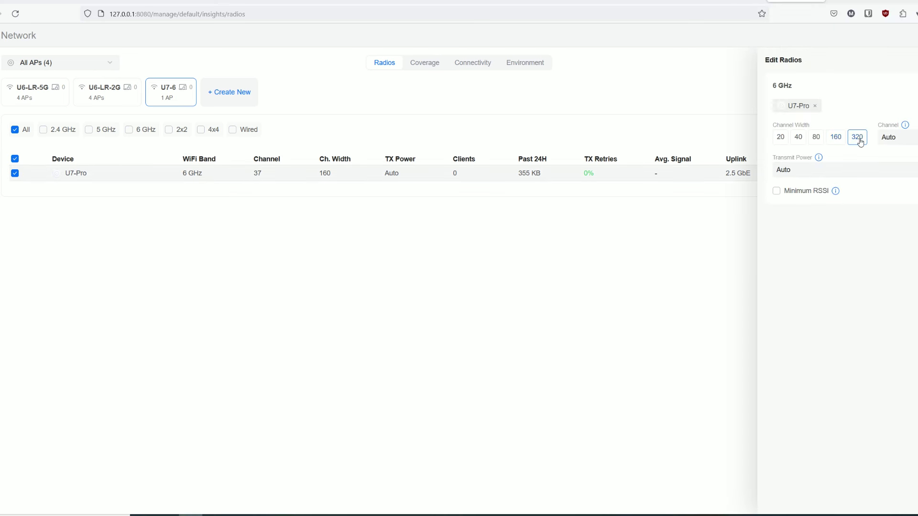
pyautogui.click(858, 141)
pyautogui.click(858, 141)
pyautogui.click(172, 436)
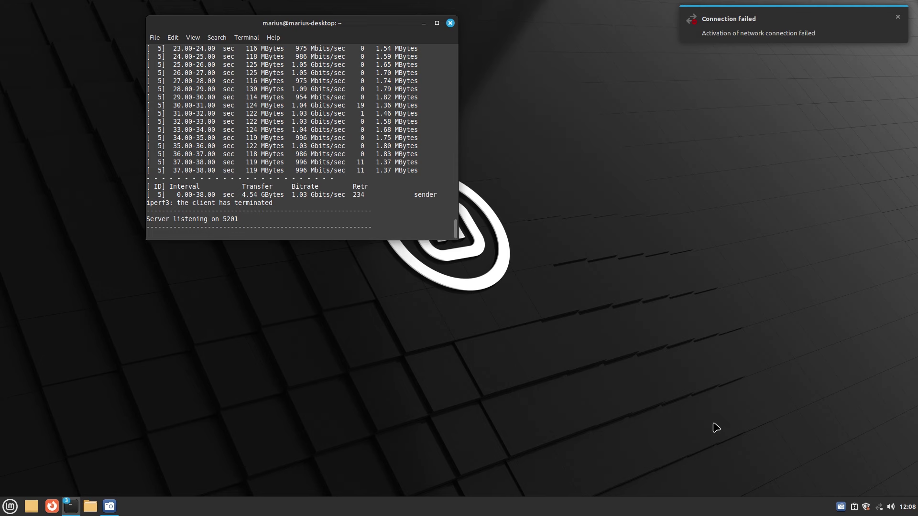
# Step: Connect the Linux client to the U7-6 network and recheck its connection status
pyautogui.click(879, 506)
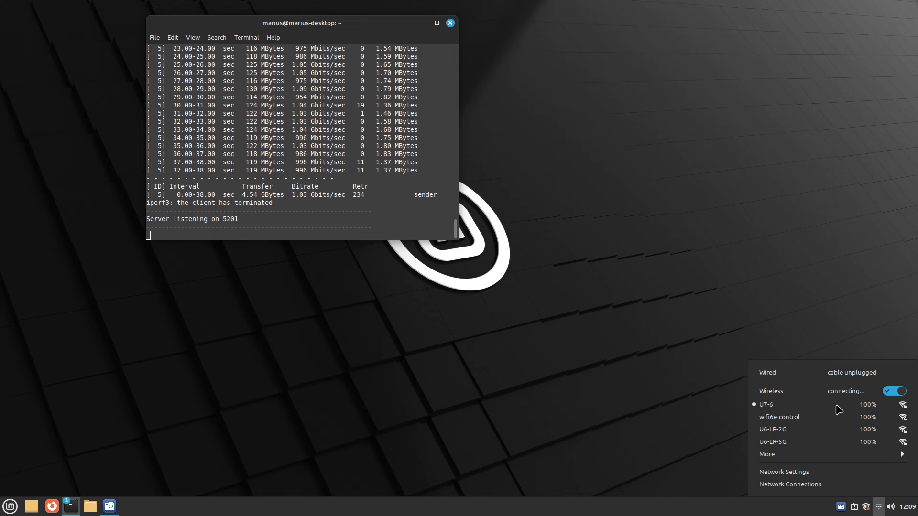
pyautogui.click(839, 409)
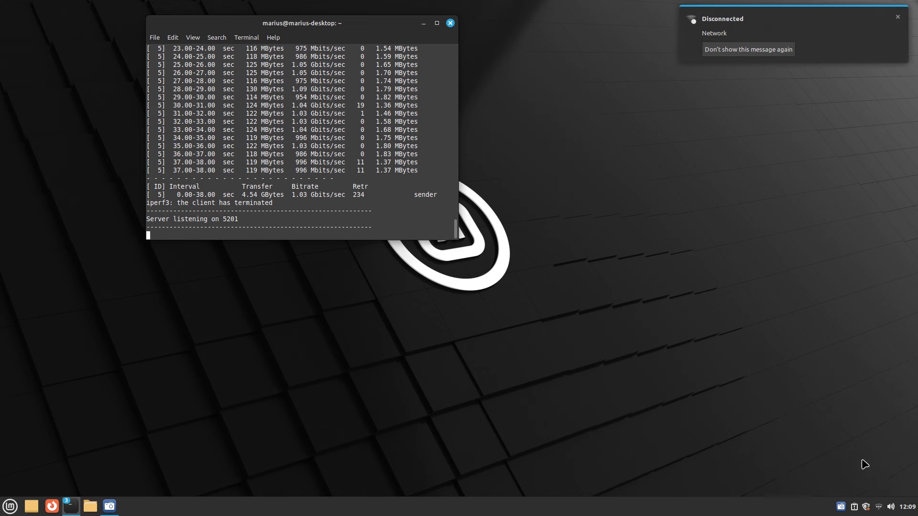
pyautogui.click(878, 506)
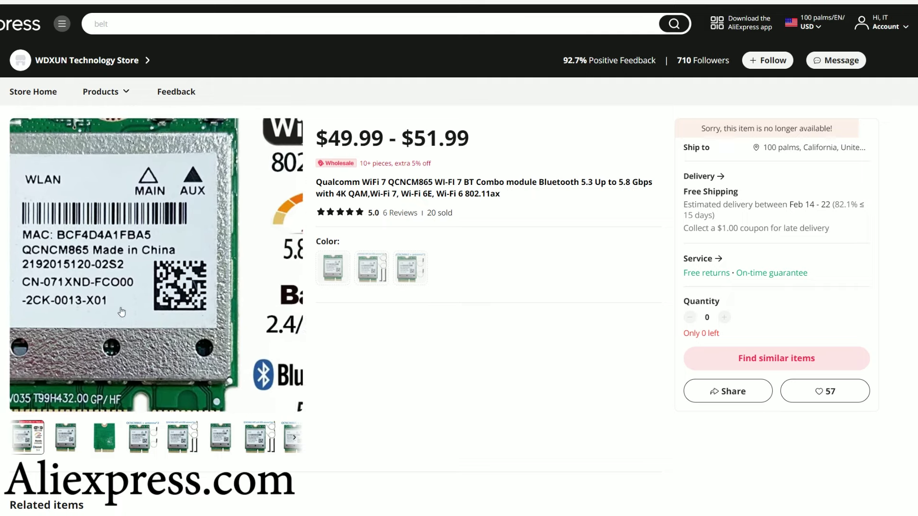
# Step: View the second module photo, then select the MSI HERALD-BE NCM865 Wi-Fi 7 product title
pyautogui.click(70, 435)
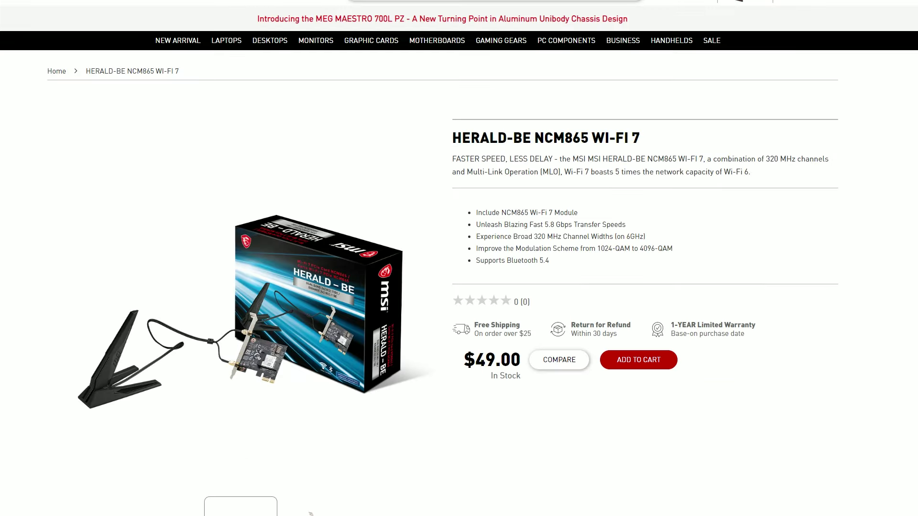
pyautogui.scroll(-2, 418, 238)
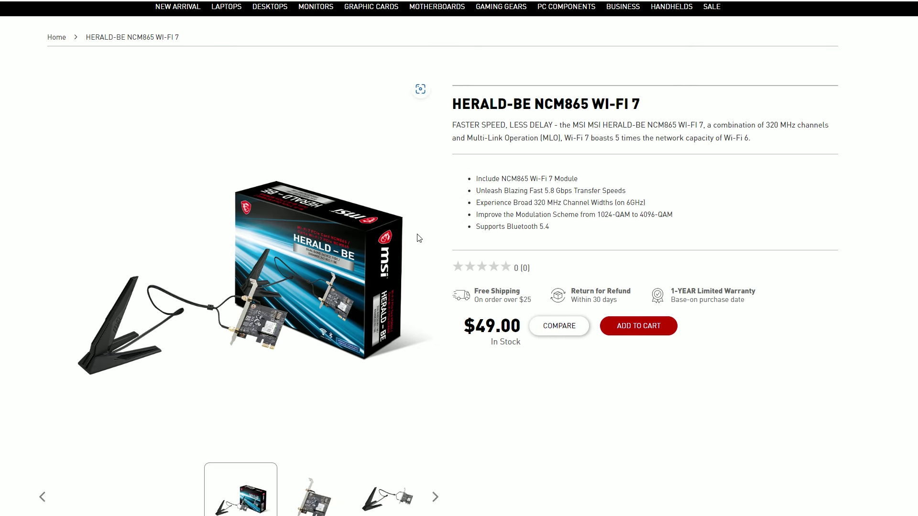
pyautogui.scroll(2, 430, 263)
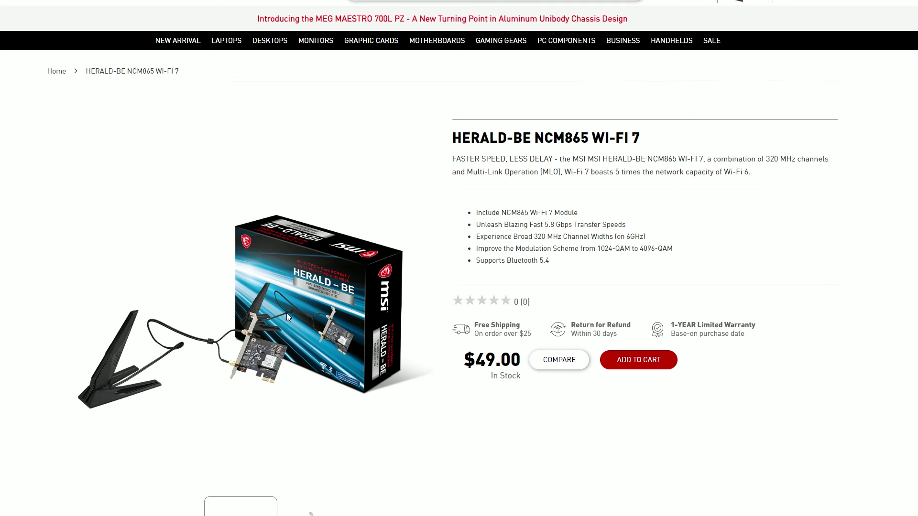
pyautogui.moveTo(452, 138); pyautogui.dragTo(645, 147)
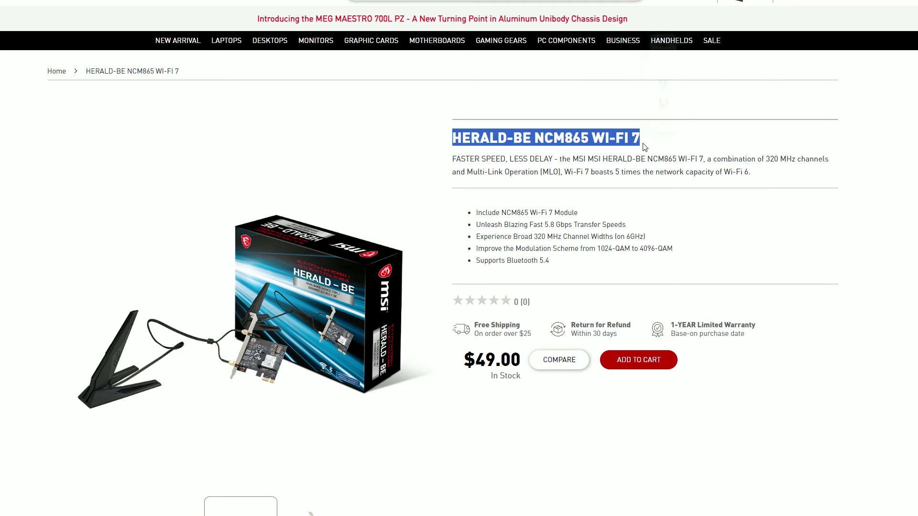